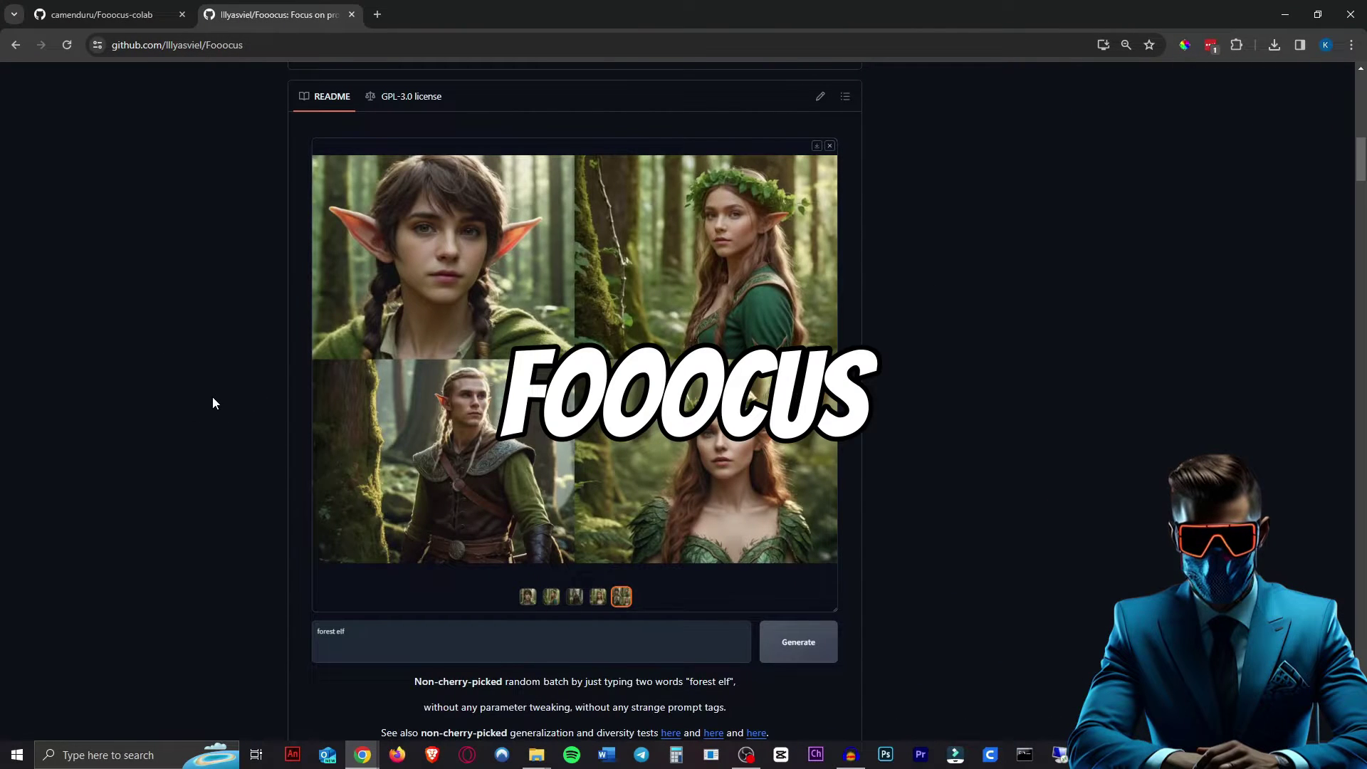
Scroll the Fooocus README to the Windows download section, then bring Chrome back in front of the install folder.
{"action": "scroll", "coordinate": [252, 451], "scroll_direction": "up", "scroll_amount": 1}
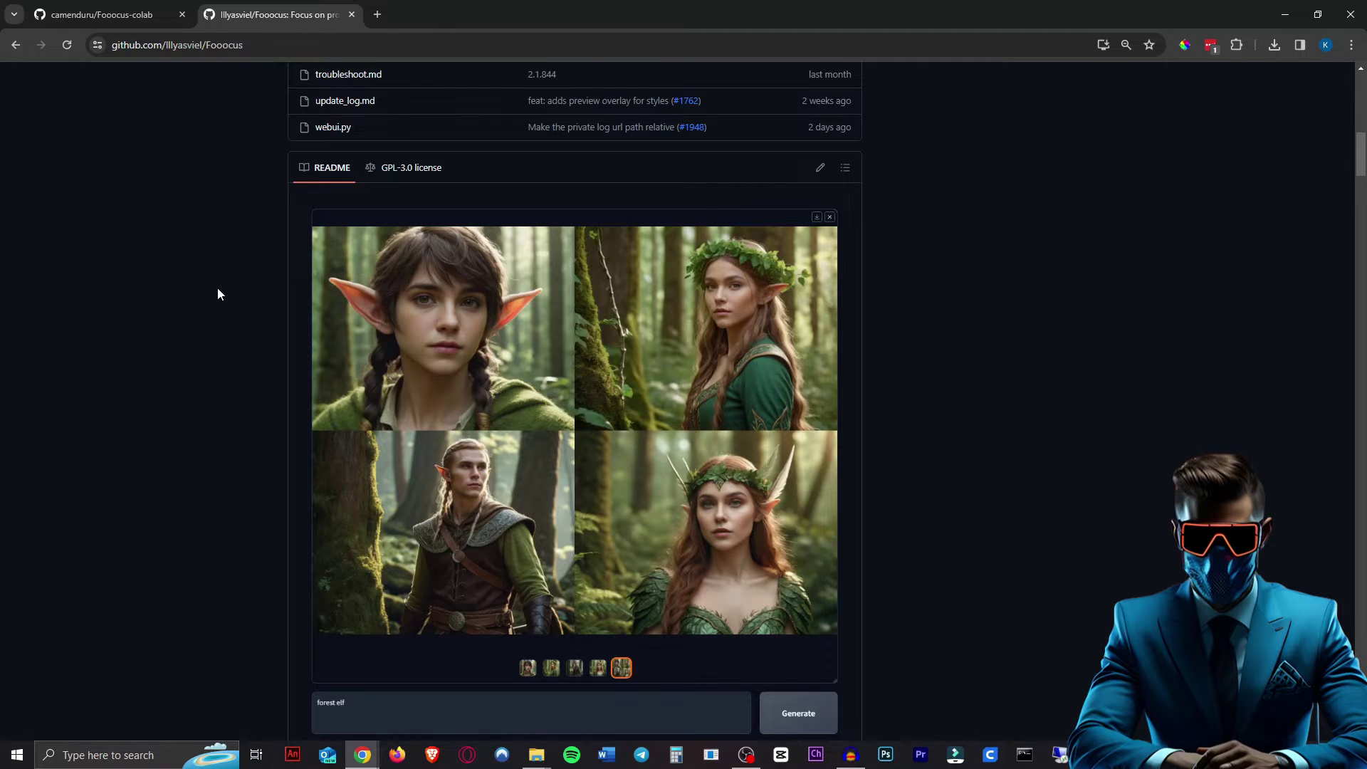
{"action": "scroll", "coordinate": [221, 302], "scroll_direction": "down", "scroll_amount": 5}
{"action": "scroll", "coordinate": [567, 508], "scroll_direction": "down", "scroll_amount": 15}
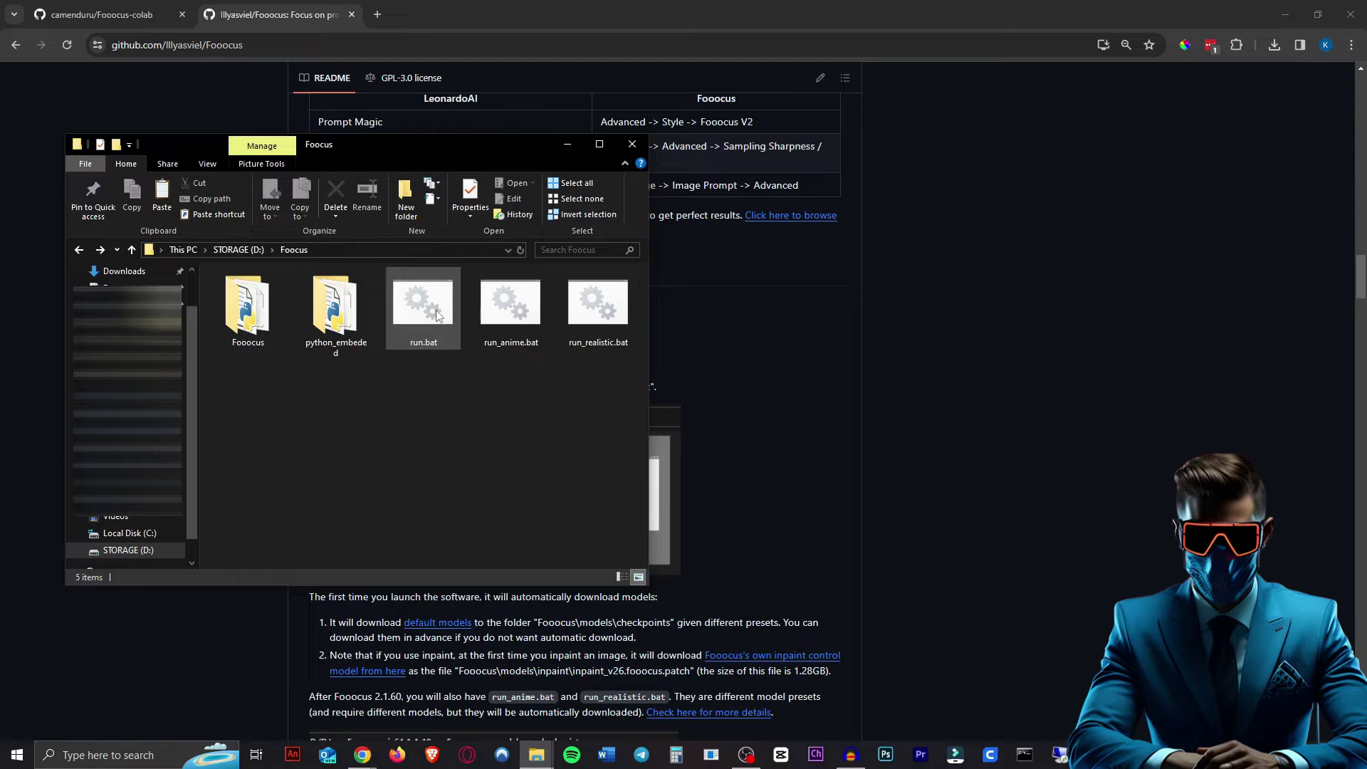
{"action": "left_click", "coordinate": [334, 26]}
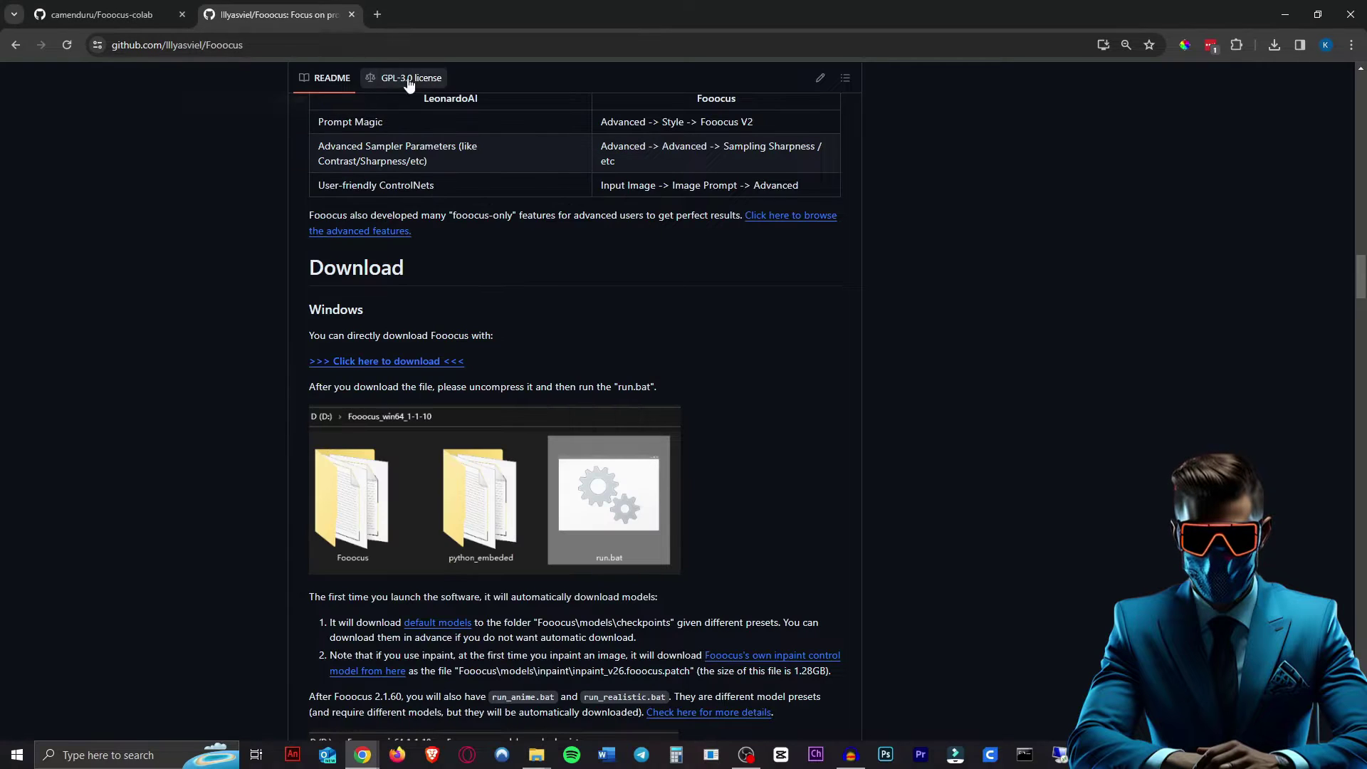
Save a Drive copy of fooocus_colab.ipynb and run its setup cell to launch Fooocus.
{"action": "left_click", "coordinate": [351, 15]}
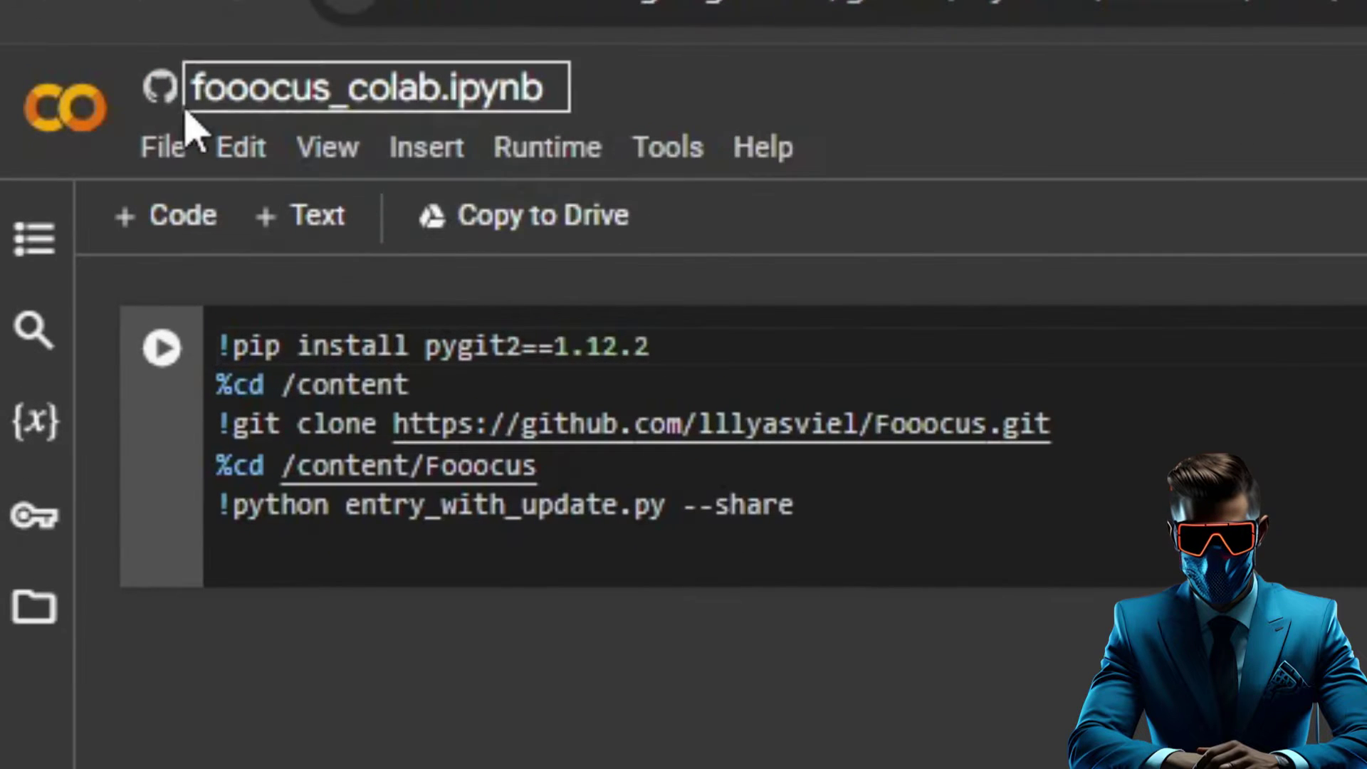
{"action": "left_click", "coordinate": [47, 90]}
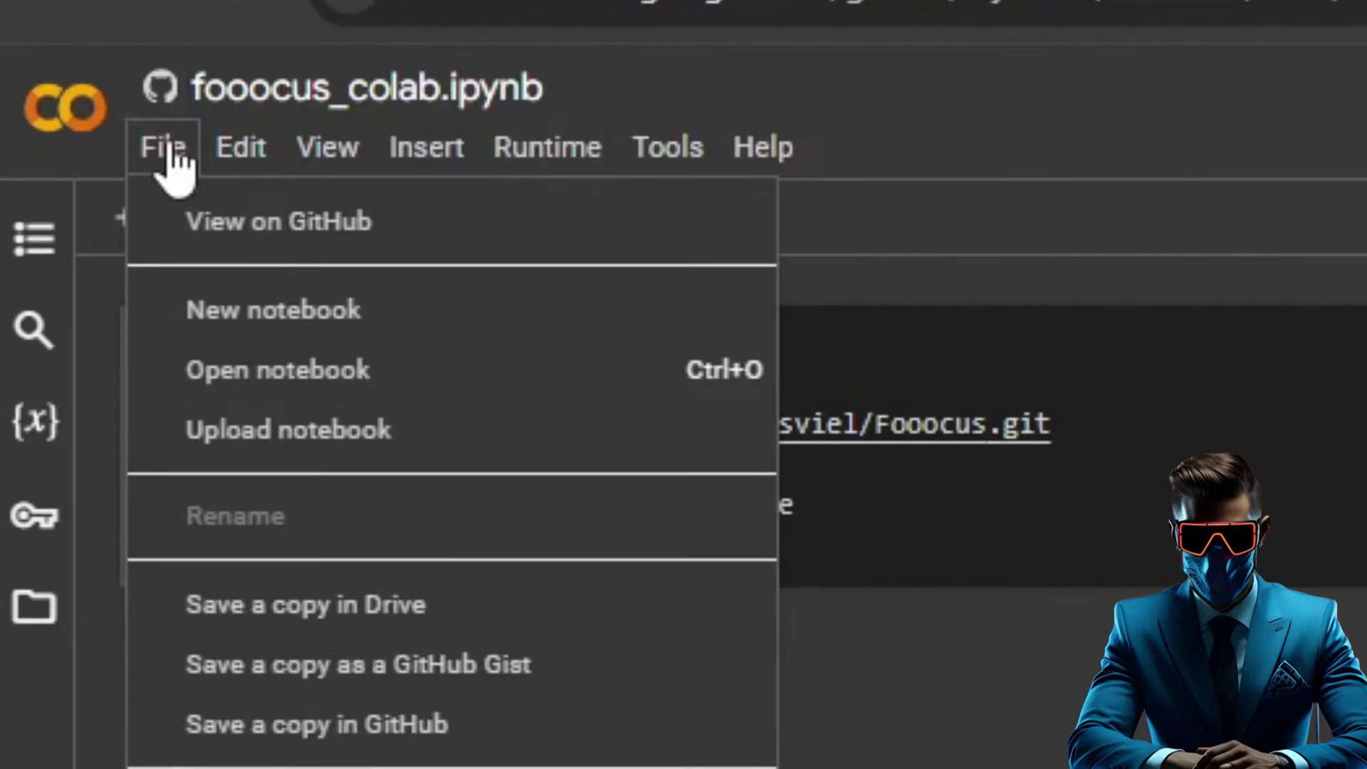
{"action": "left_click", "coordinate": [468, 611]}
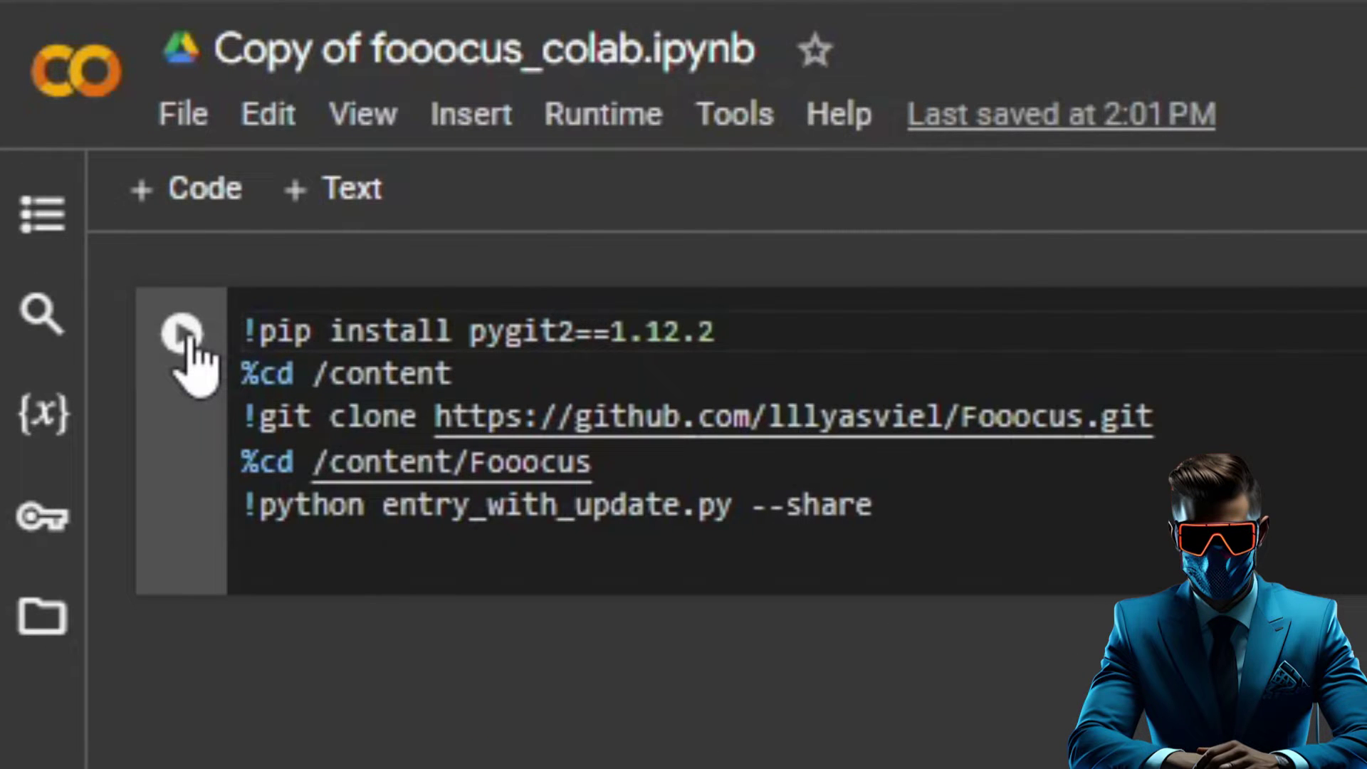
{"action": "left_click", "coordinate": [46, 145]}
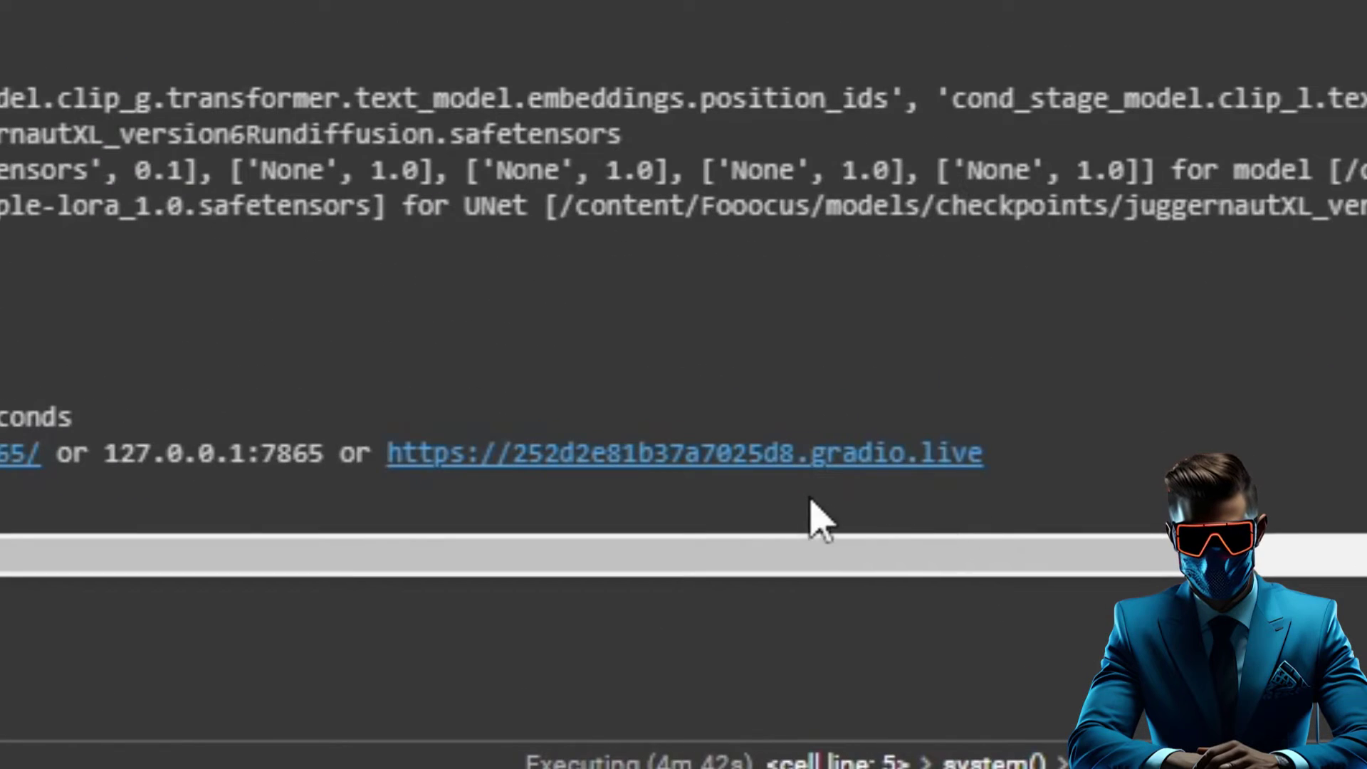
In the gradio.live interface, paste the purple-haired freckled woman prompt, set 768×1280, and generate.
{"action": "left_click", "coordinate": [712, 459]}
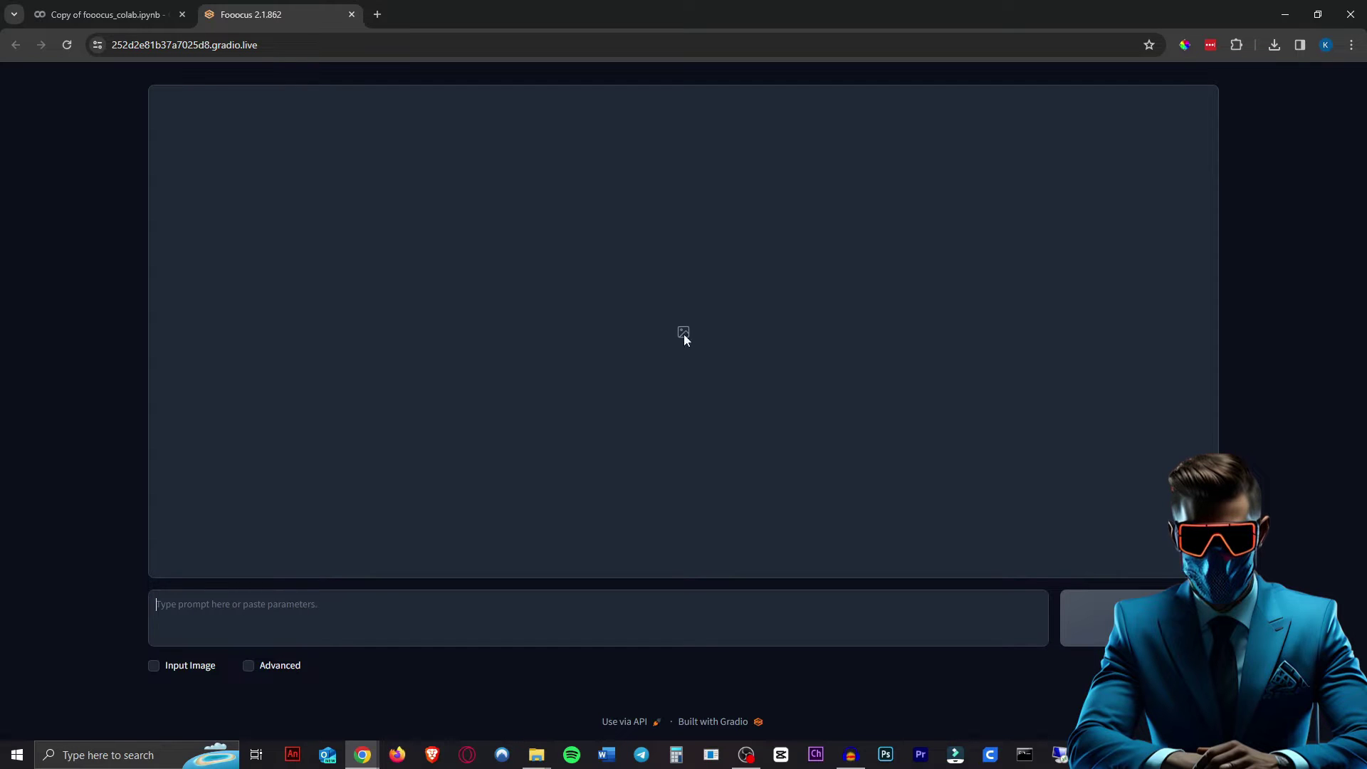
{"action": "type", "text": "beautiful woman, light freckles, purple eyes, big smile, purple hair, soft lighting, portrait"}
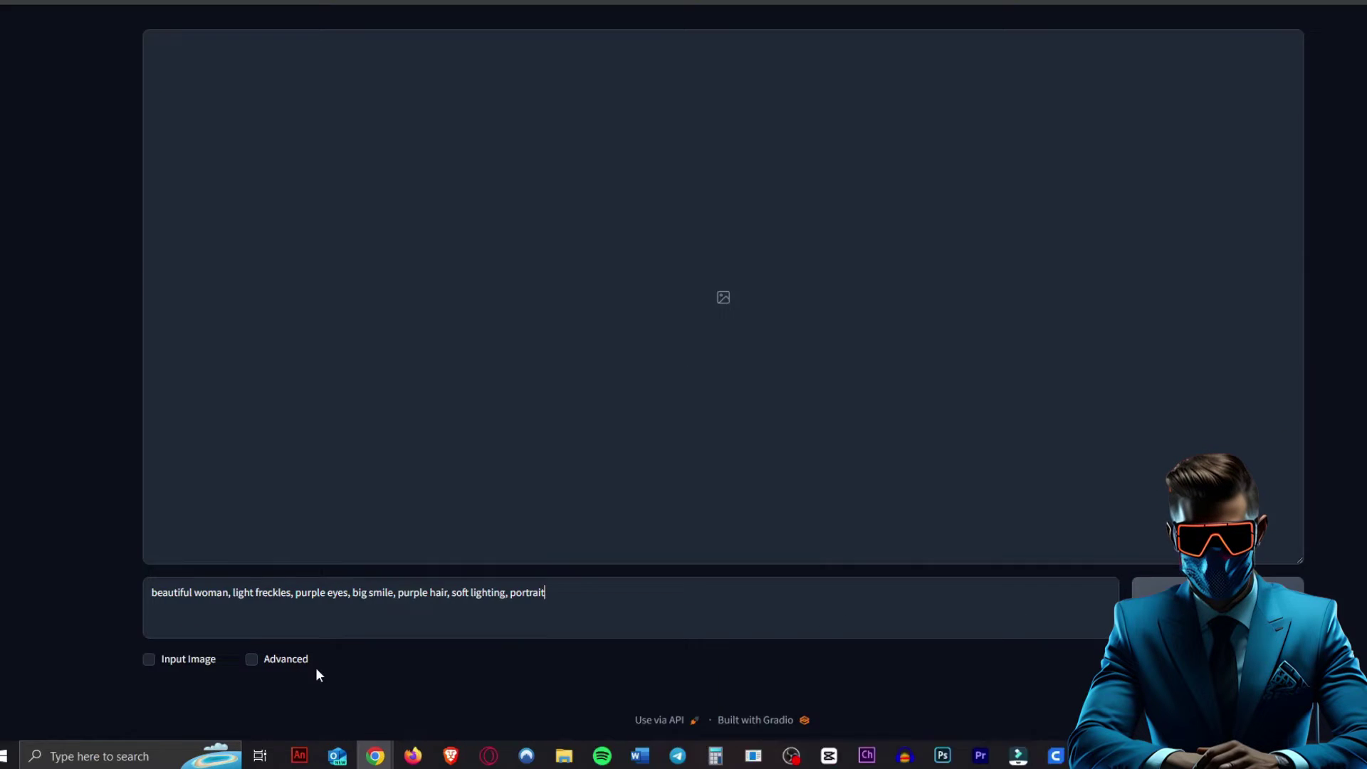
{"action": "left_click", "coordinate": [291, 665]}
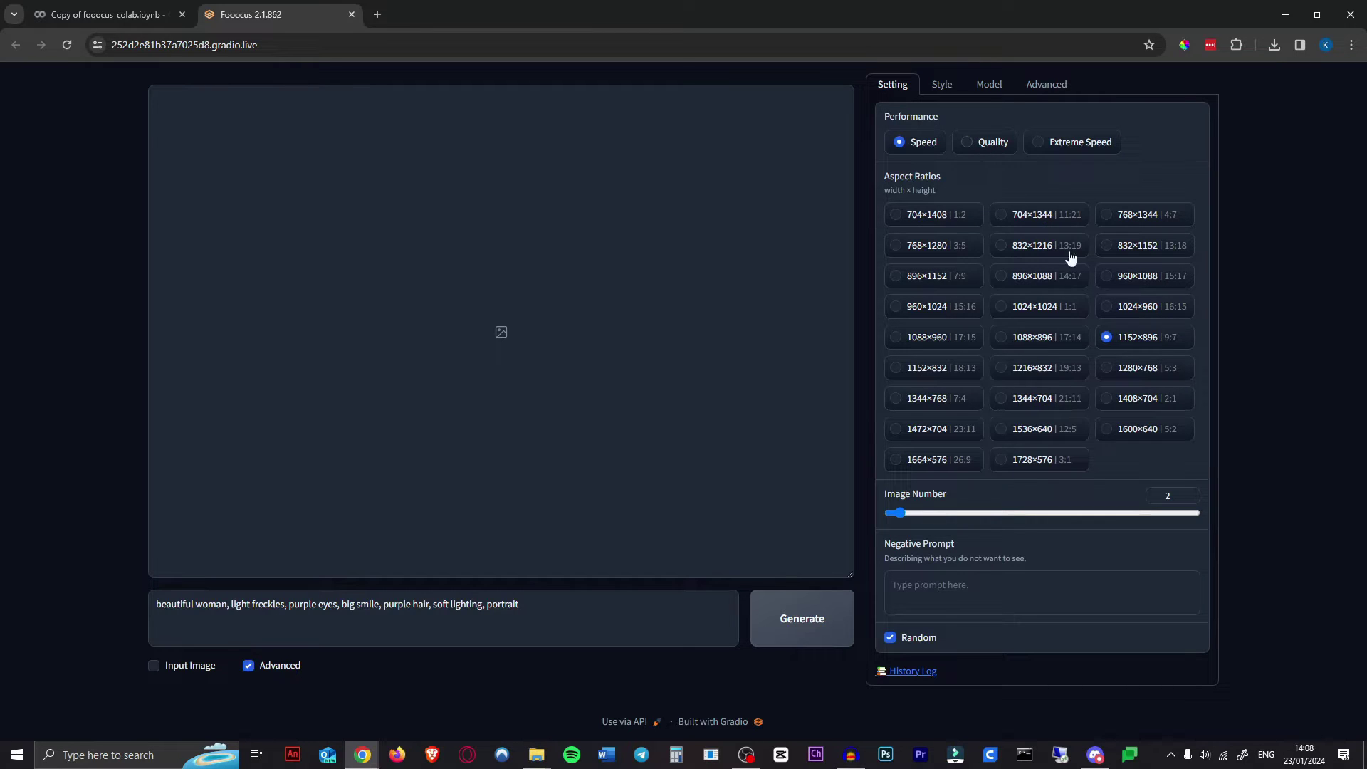
{"action": "left_click", "coordinate": [969, 249]}
{"action": "left_click", "coordinate": [803, 627]}
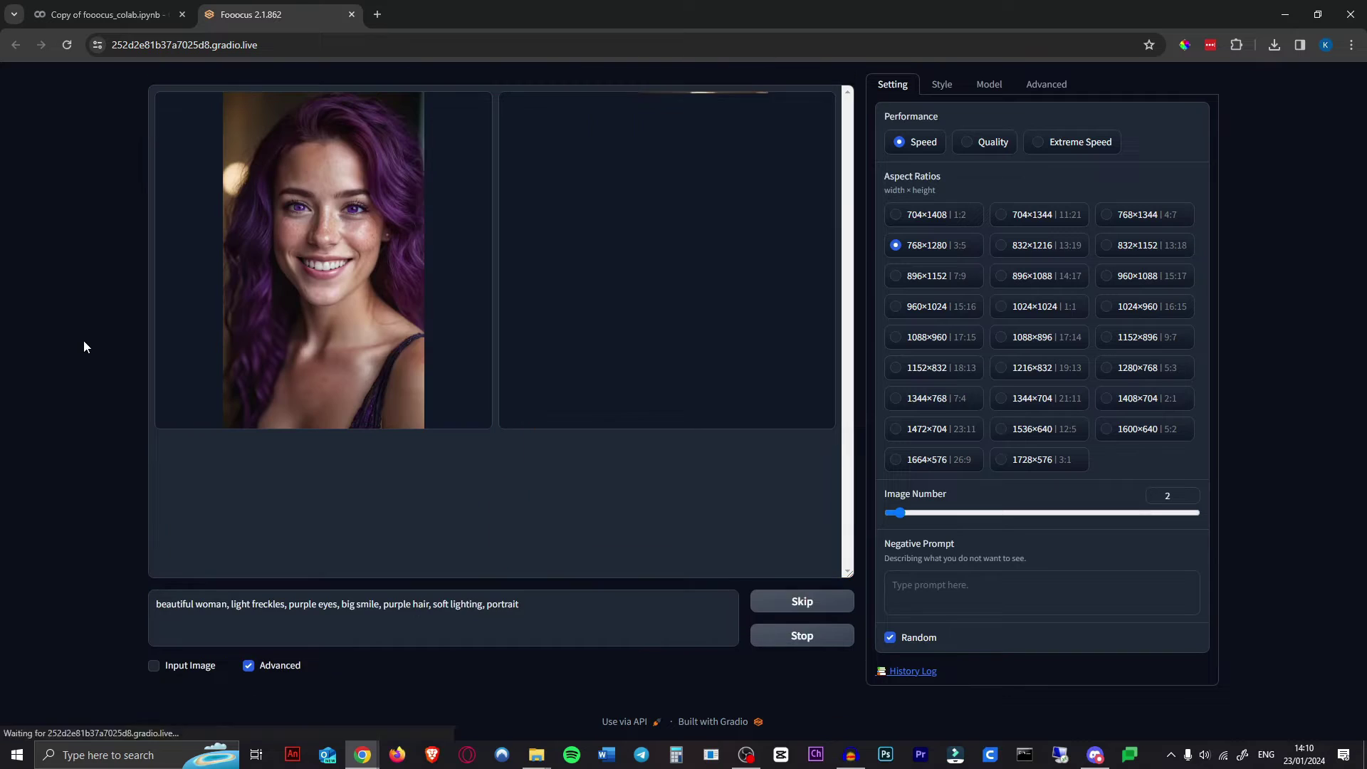
View the first and second purple-haired portraits enlarged, then close the full-screen view.
{"action": "left_click", "coordinate": [285, 424]}
{"action": "left_click", "coordinate": [1350, 389]}
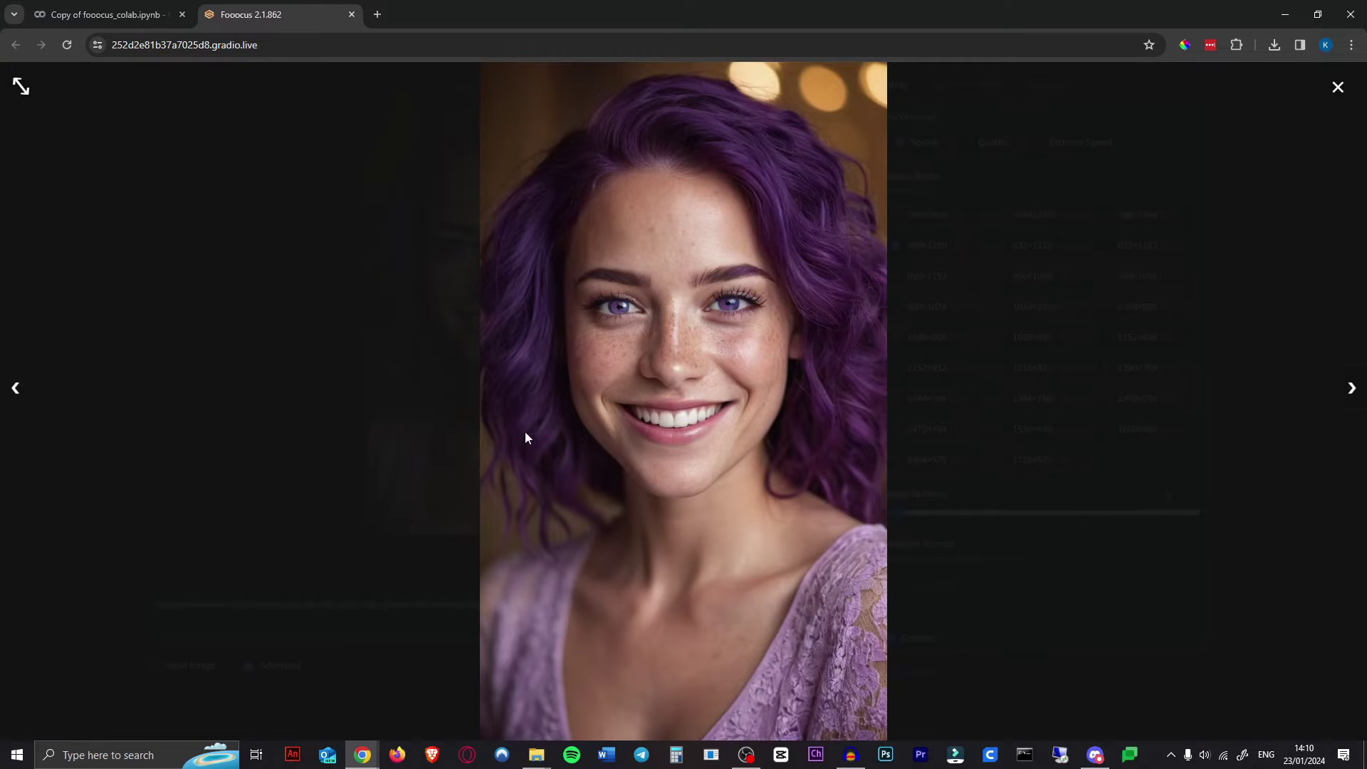
{"action": "left_click", "coordinate": [776, 370]}
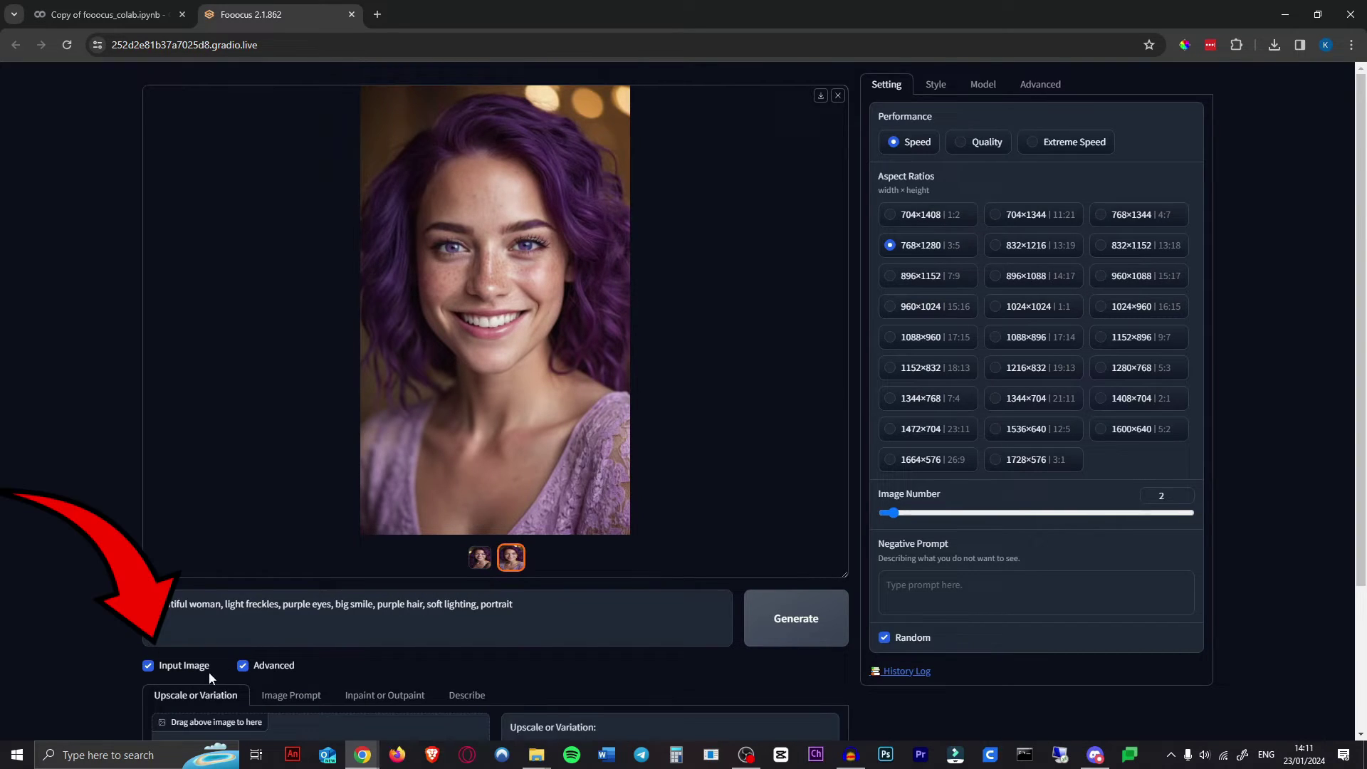
Enable Image Prompt with its Advanced options and drag the generated portrait into the first slot.
{"action": "scroll", "coordinate": [203, 670], "scroll_direction": "down", "scroll_amount": 3}
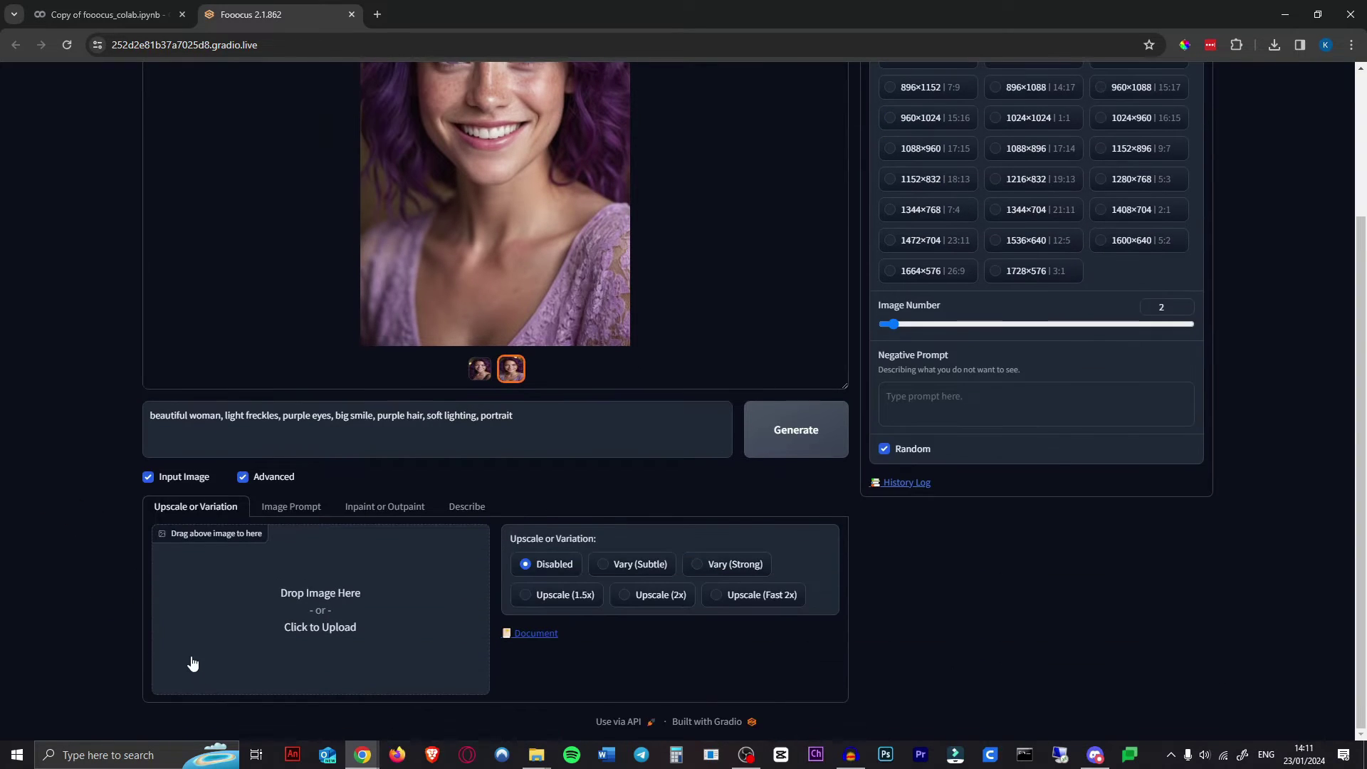
{"action": "left_click", "coordinate": [290, 506]}
{"action": "scroll", "coordinate": [318, 544], "scroll_direction": "down", "scroll_amount": 4}
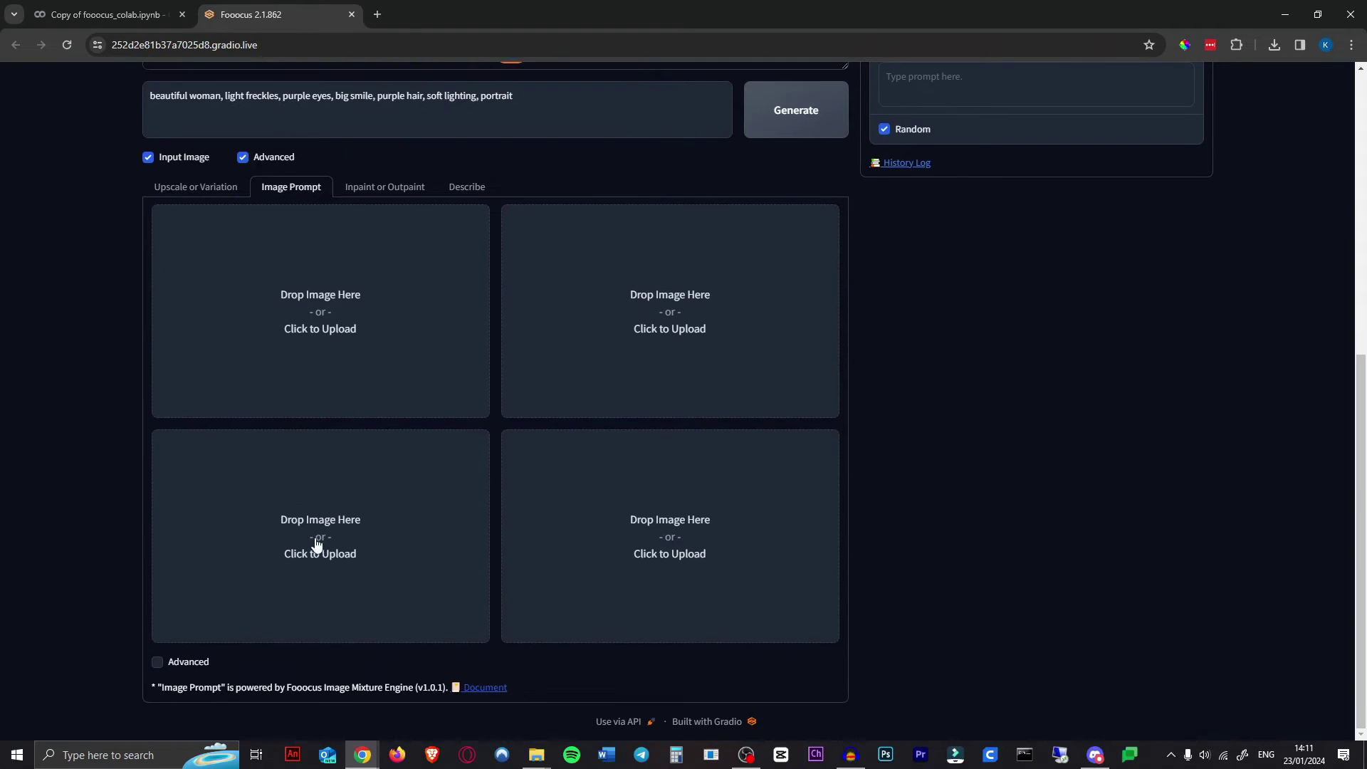
{"action": "left_click", "coordinate": [188, 663]}
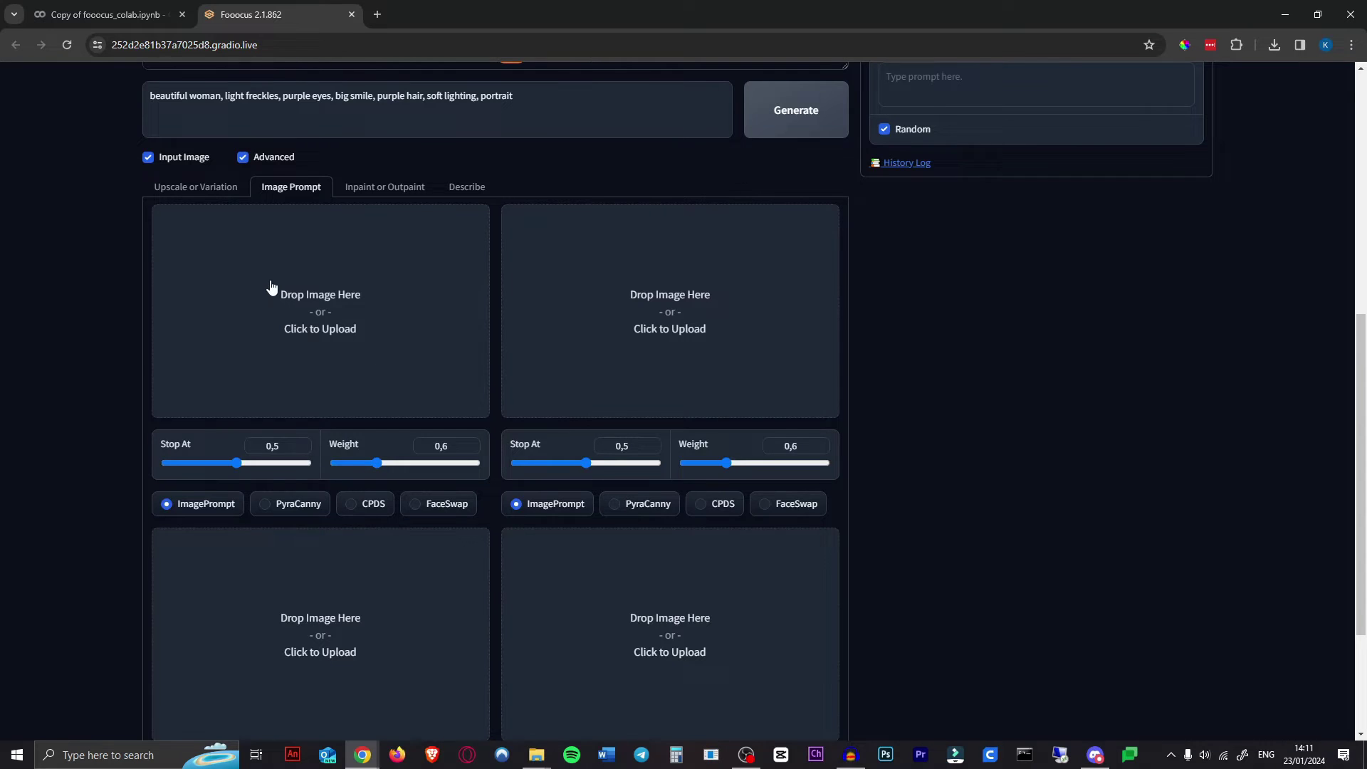
{"action": "scroll", "coordinate": [681, 255], "scroll_direction": "up", "scroll_amount": 4}
{"action": "left_click_drag", "start_coordinate": [503, 177], "coordinate": [339, 596]}
{"action": "scroll", "coordinate": [428, 562], "scroll_direction": "down", "scroll_amount": 1}
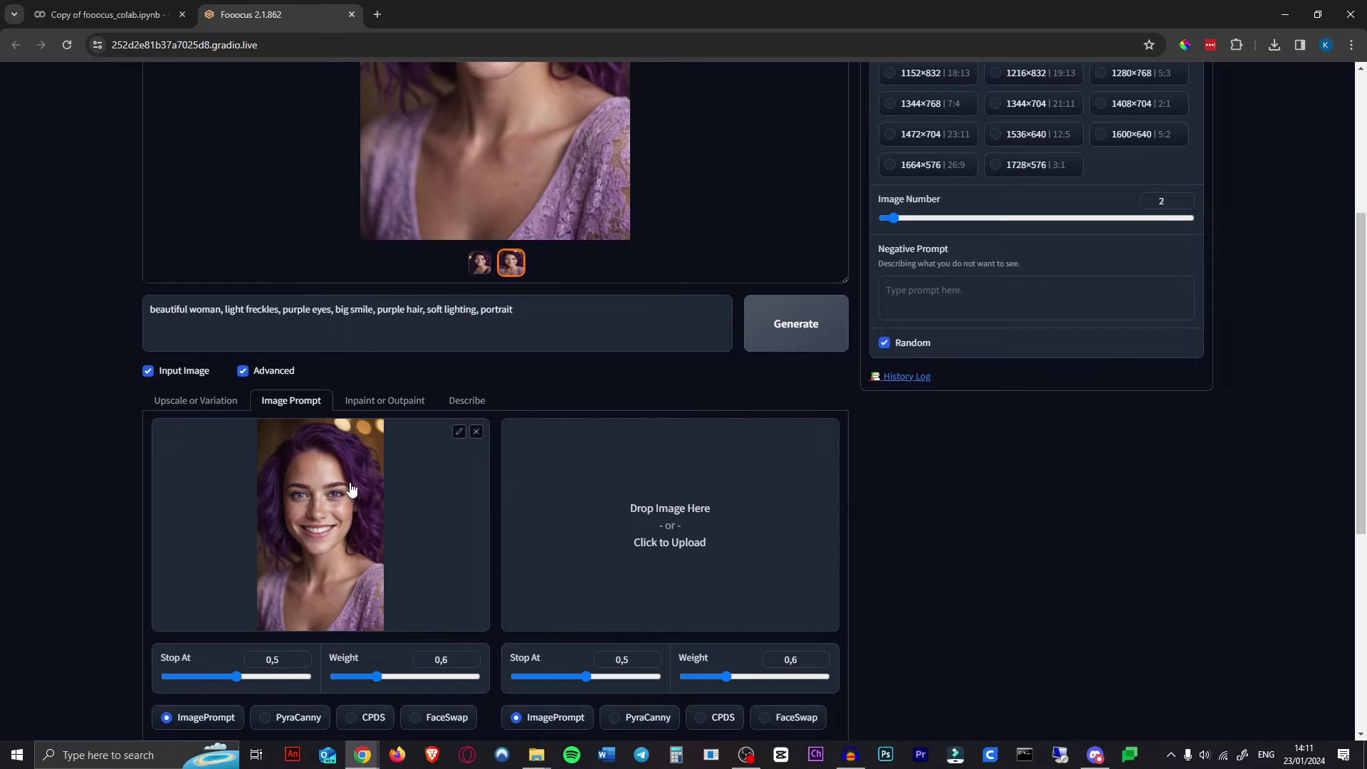
{"action": "scroll", "coordinate": [357, 489], "scroll_direction": "down", "scroll_amount": 2}
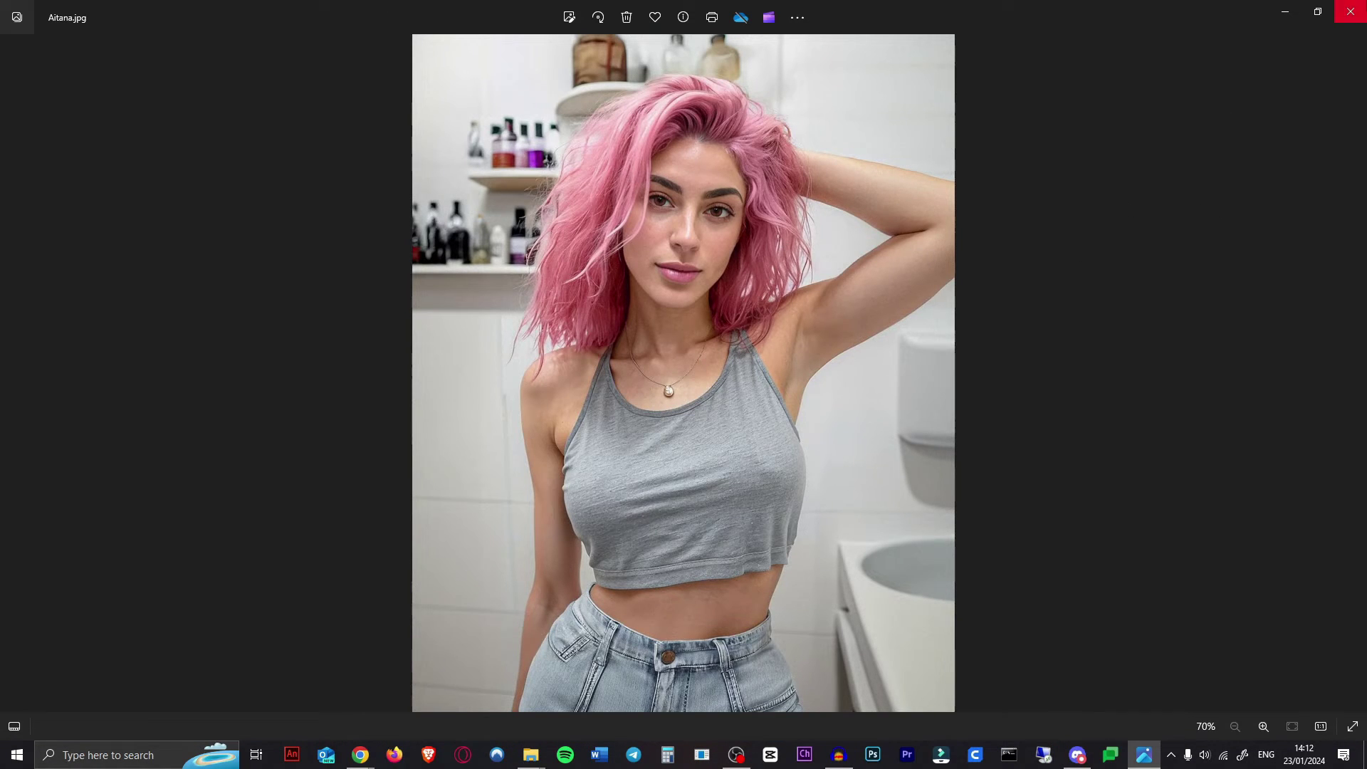
Add the pink-haired Aitana.jpg pose photo as the second image prompt, set to PyraCanny.
{"action": "left_click", "coordinate": [1351, 12]}
{"action": "left_click_drag", "start_coordinate": [944, 169], "coordinate": [573, 363]}
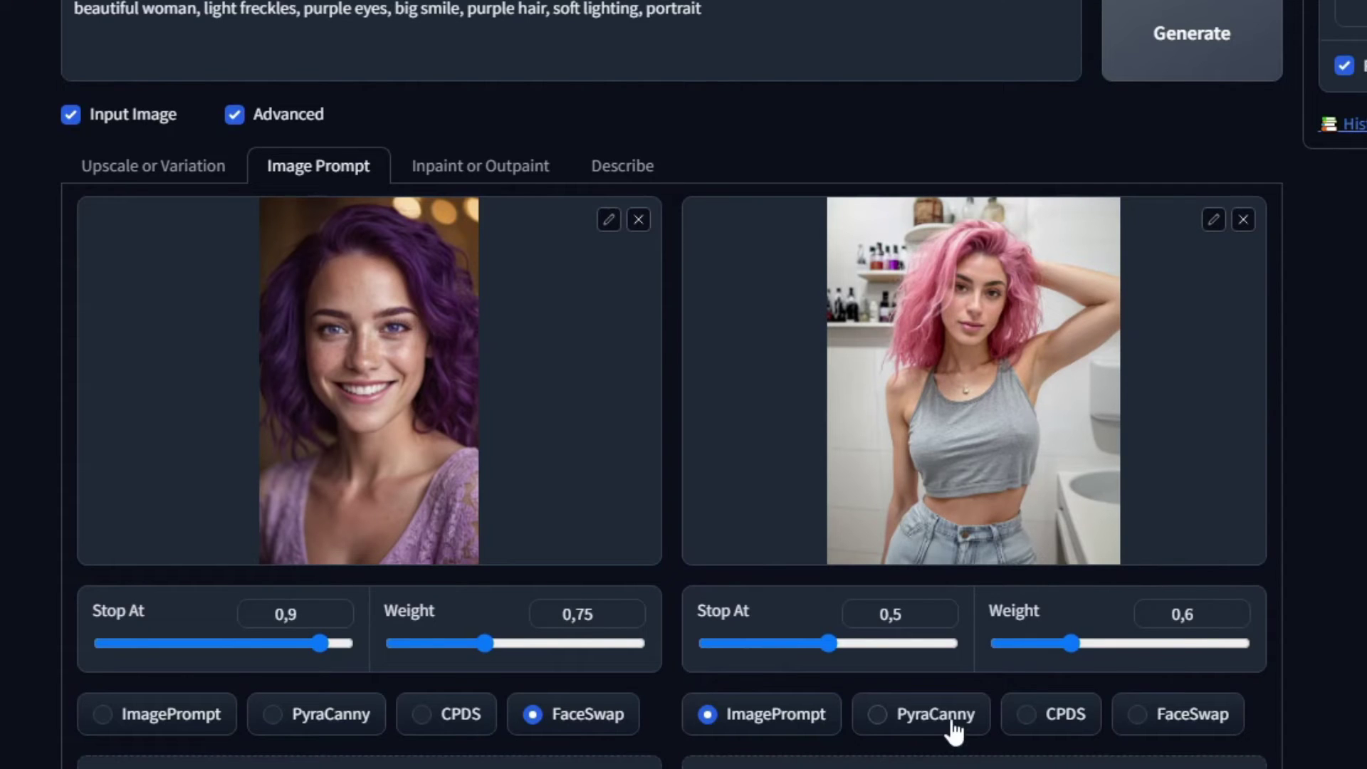
{"action": "left_click", "coordinate": [953, 723]}
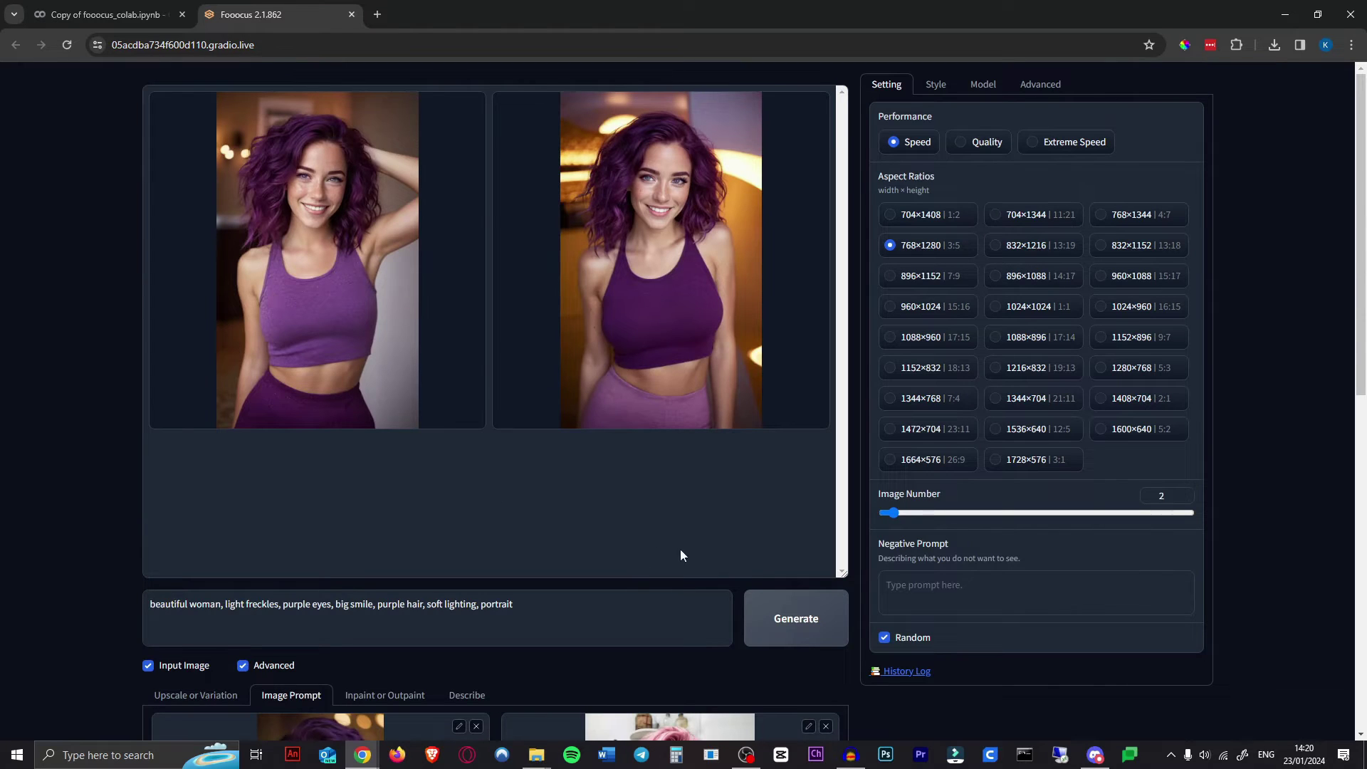
Inspect the first posed purple-haired portrait full screen in Photos, then return to Fooocus.
{"action": "left_click", "coordinate": [334, 205]}
{"action": "left_click", "coordinate": [606, 290]}
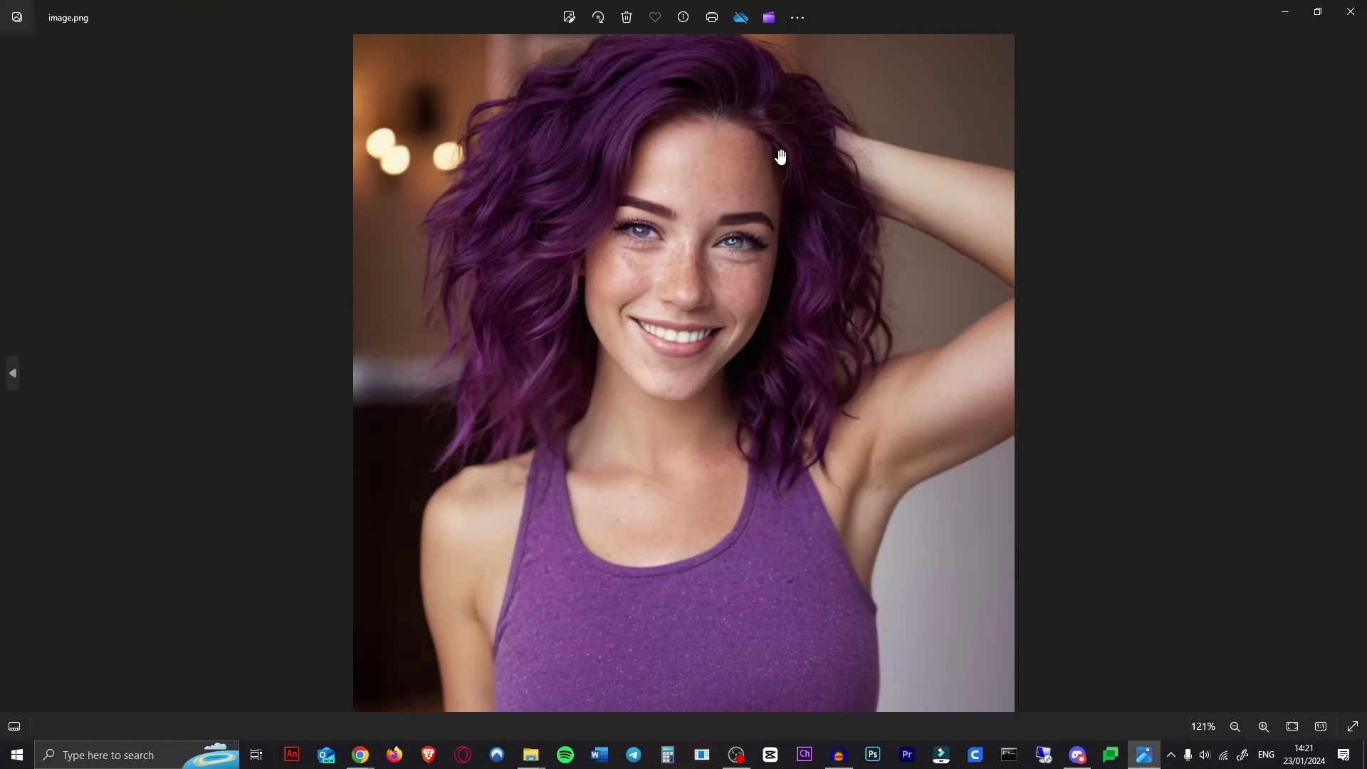
{"action": "scroll", "coordinate": [769, 171], "scroll_direction": "down", "scroll_amount": 3}
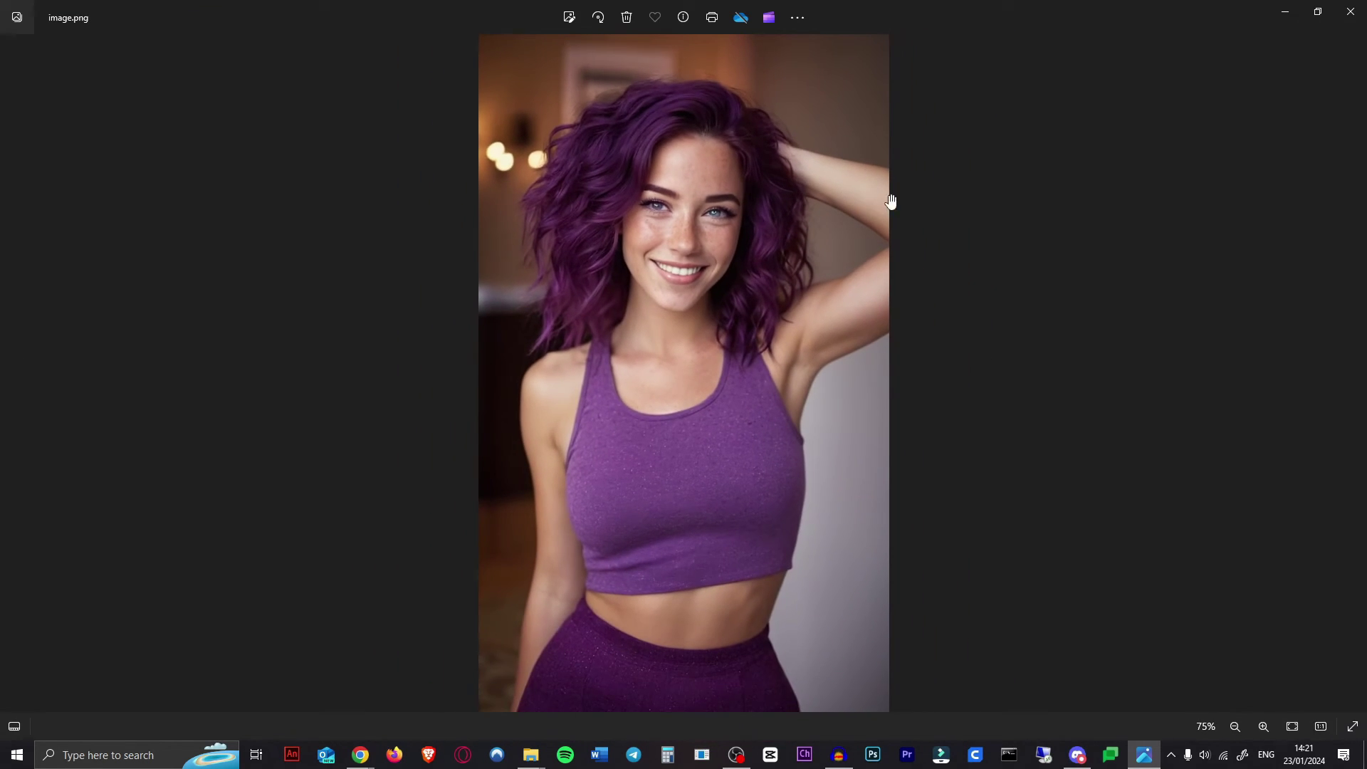
{"action": "left_click", "coordinate": [1351, 12]}
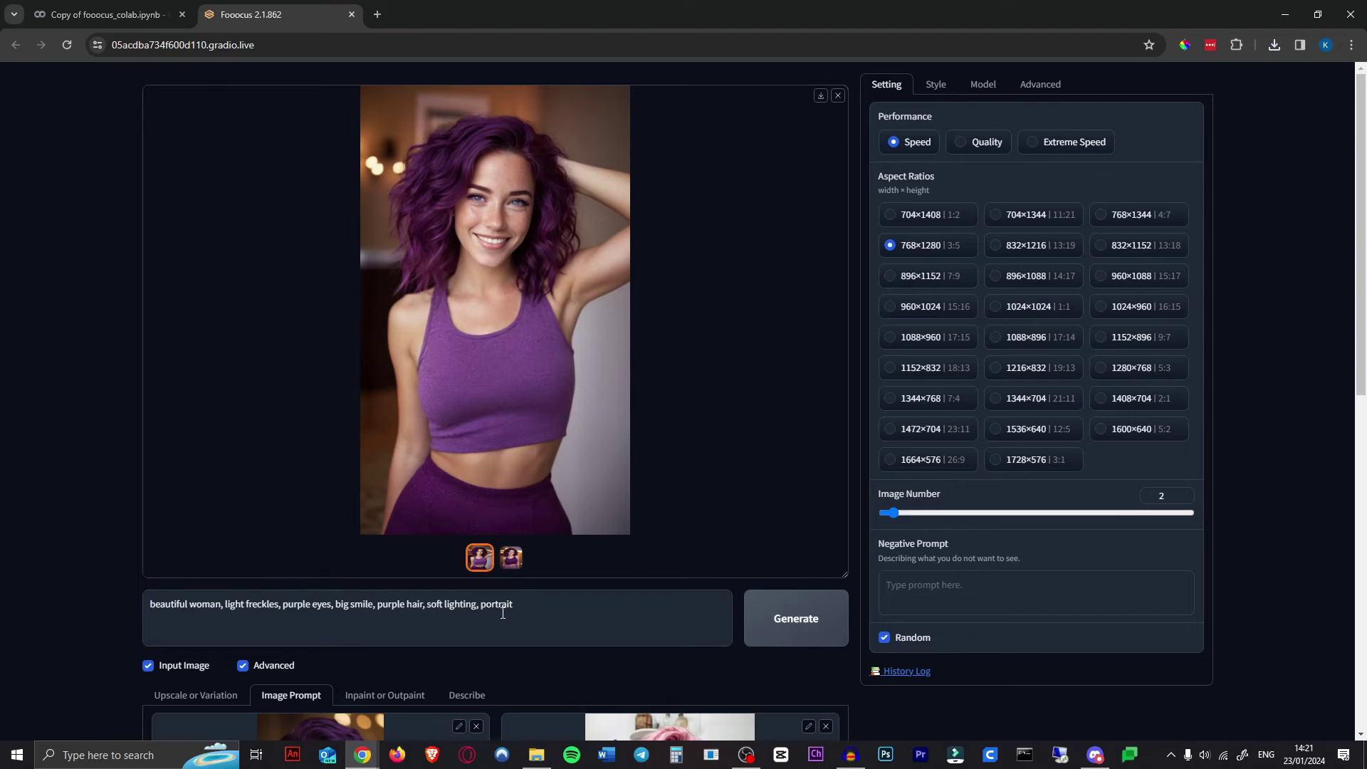